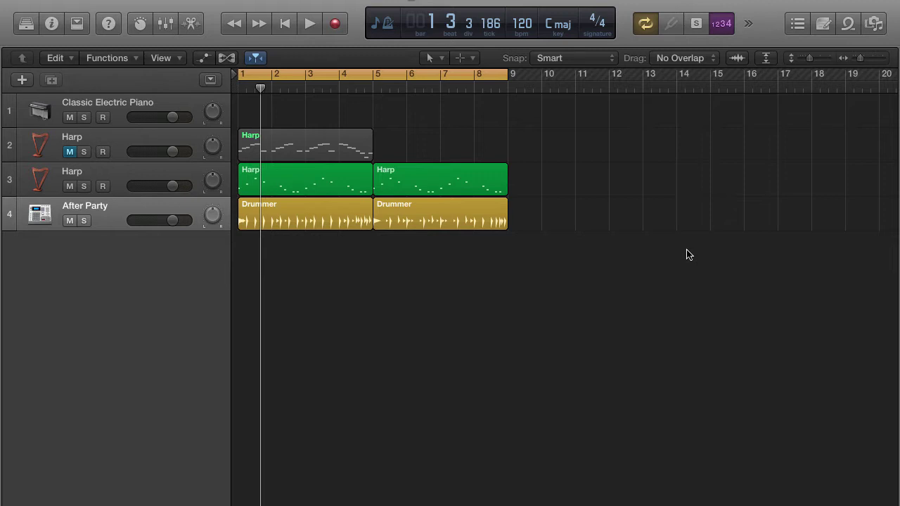
Step: Open the Apple Loops browser and search the loops for "guitar"
click(849, 25)
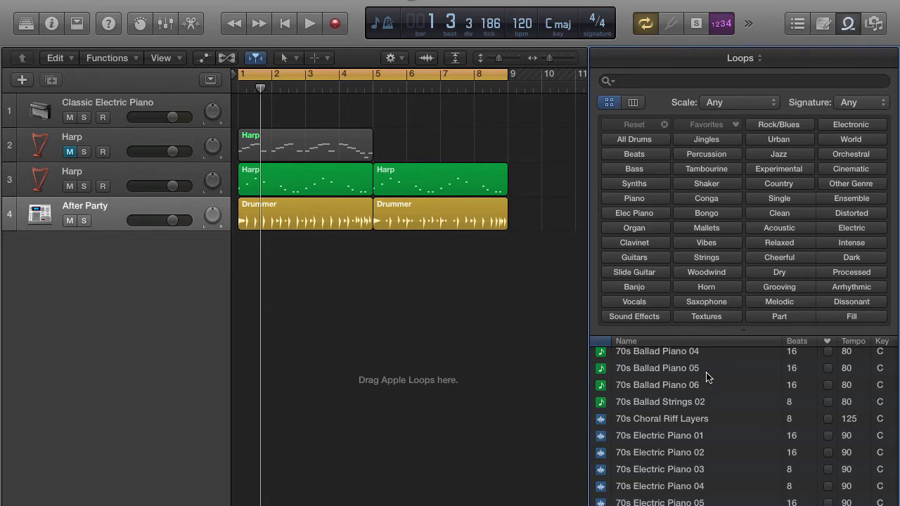
scroll(724, 404, up, 15)
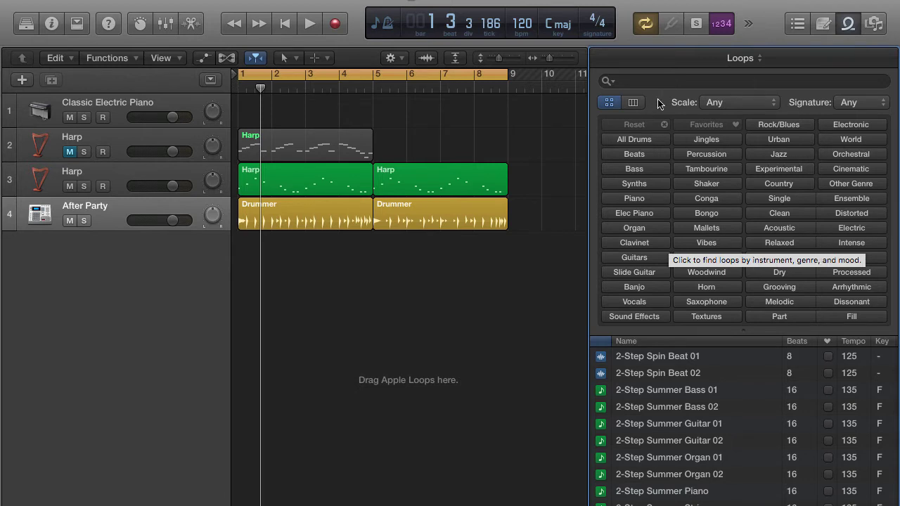
click(649, 81)
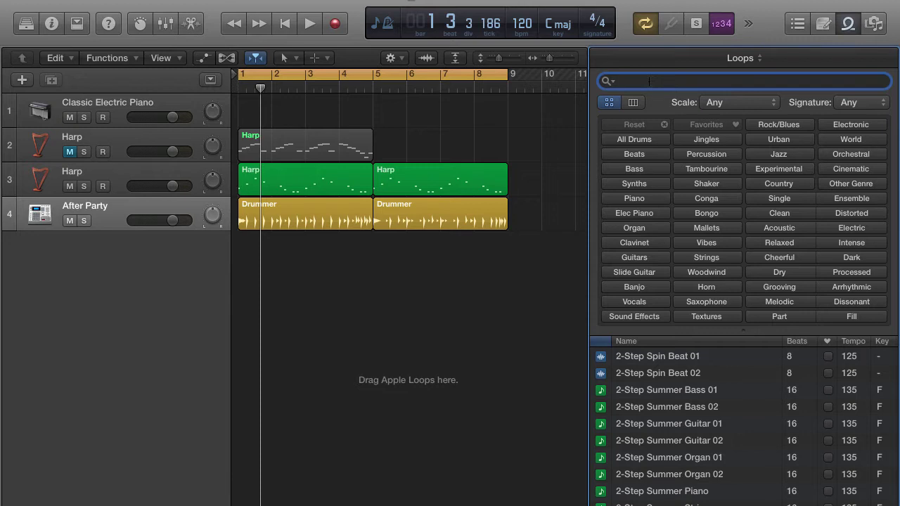
text(guitar)
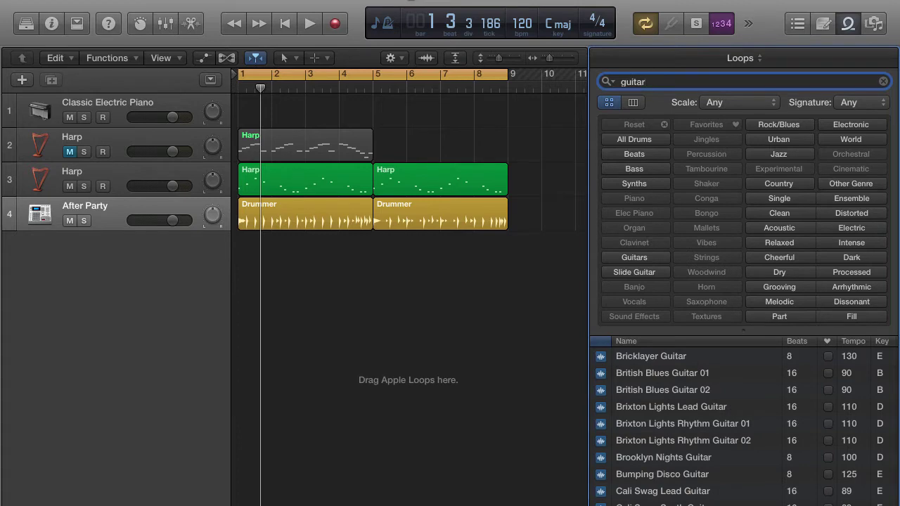
key(Return)
Step: Limit the guitar loop results to the Minor scale
scroll(676, 436, down, 8)
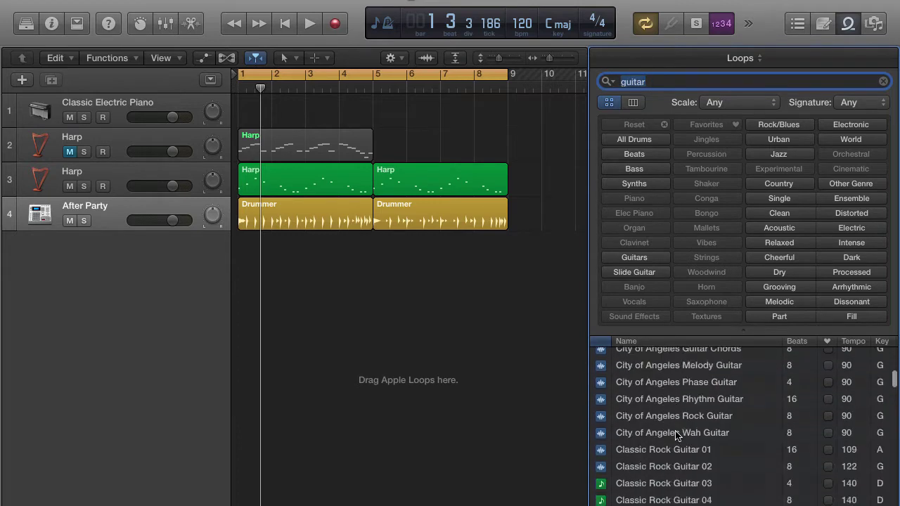
scroll(676, 436, down, 15)
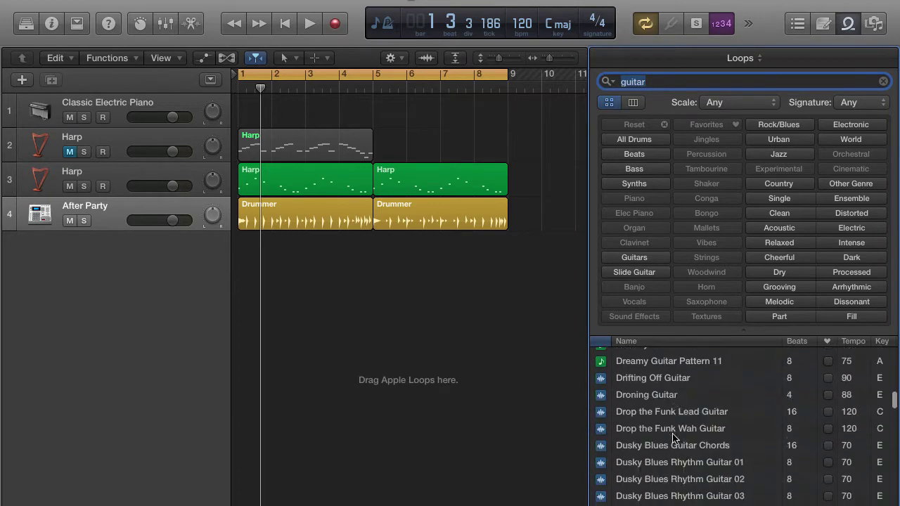
scroll(673, 438, down, 20)
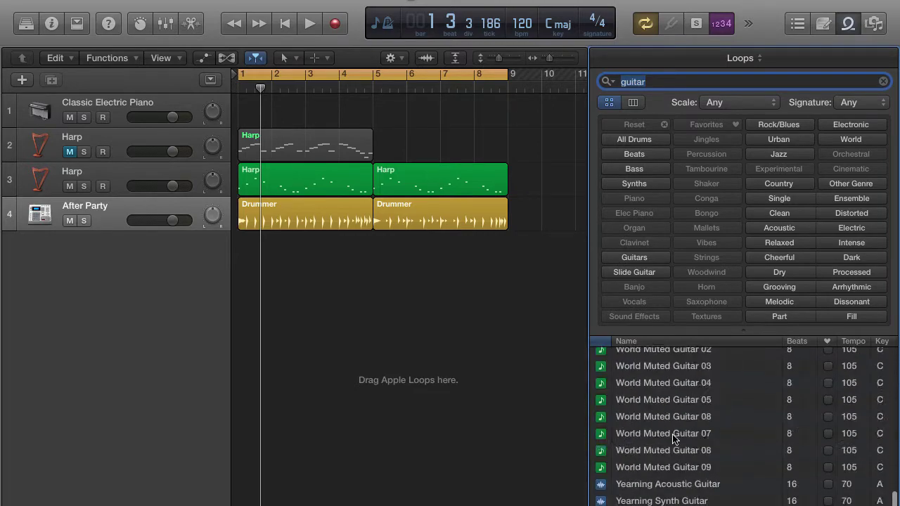
scroll(672, 438, up, 20)
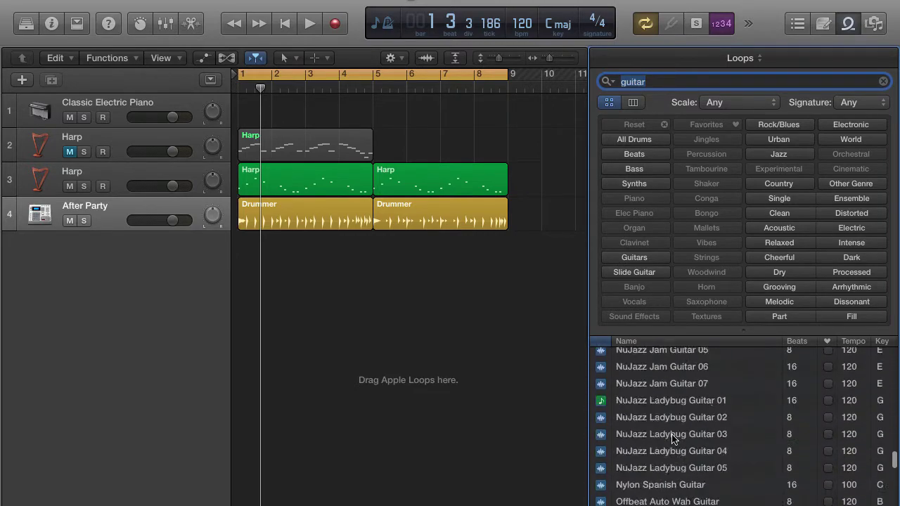
scroll(673, 438, up, 15)
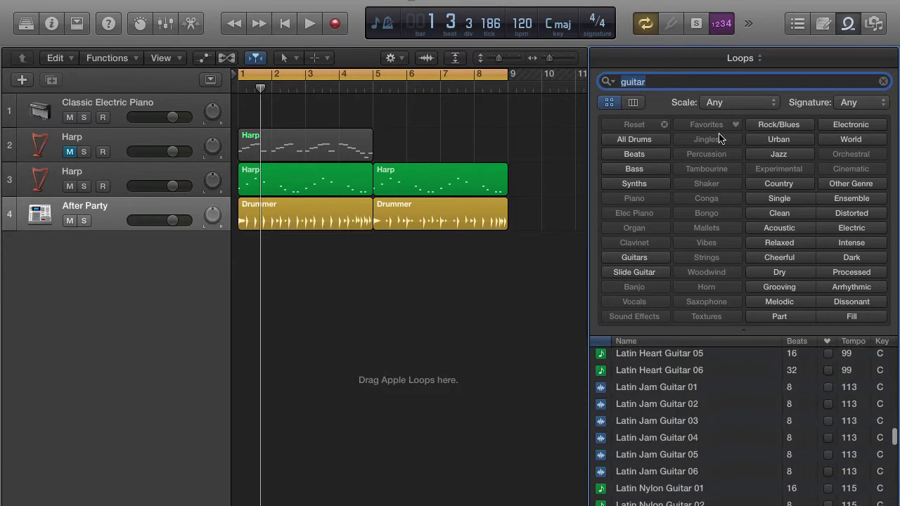
click(726, 106)
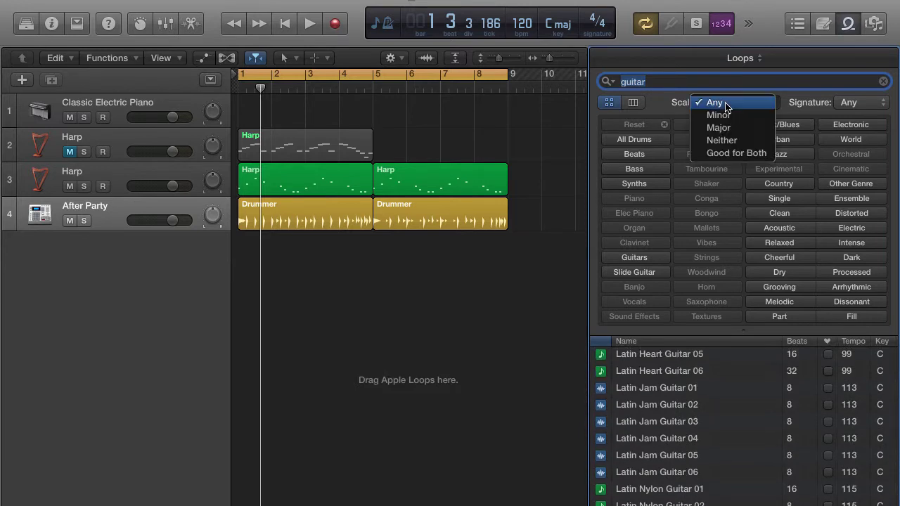
click(719, 116)
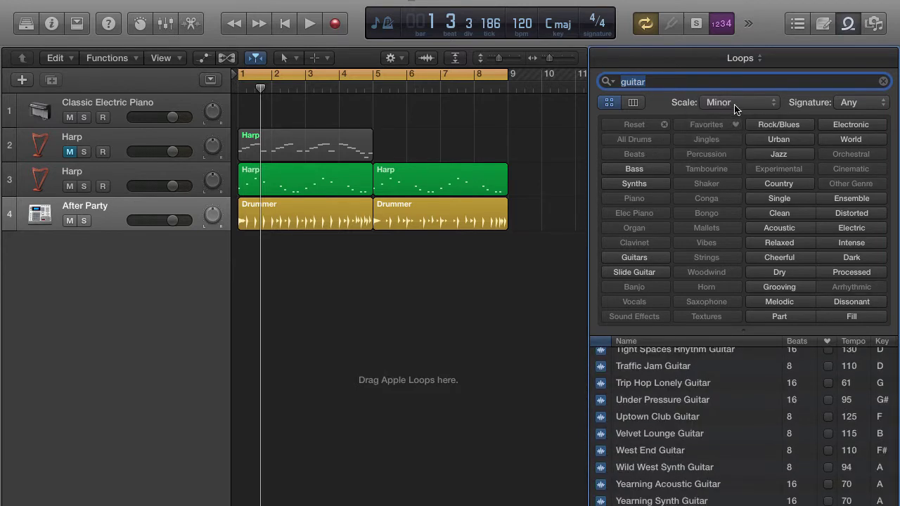
Step: Preview the Remix Guitar FX 04 and Positive Tension Guitar loops, and stop the playback
scroll(712, 411, down, 2)
scroll(712, 410, up, 15)
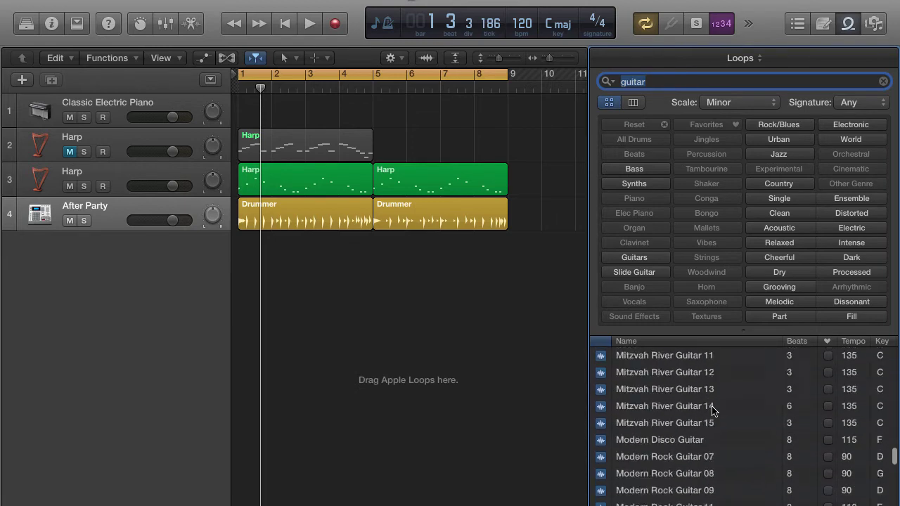
scroll(712, 410, down, 10)
scroll(712, 411, down, 10)
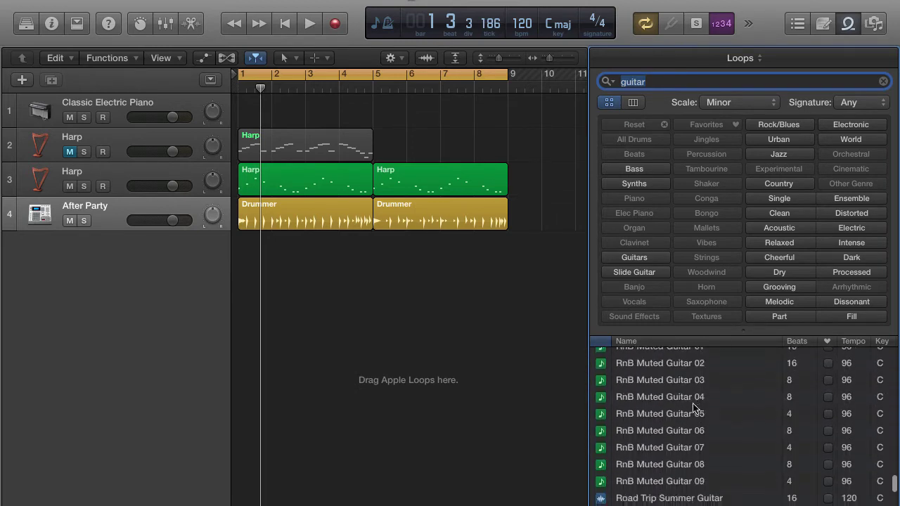
scroll(699, 410, up, 4)
click(661, 376)
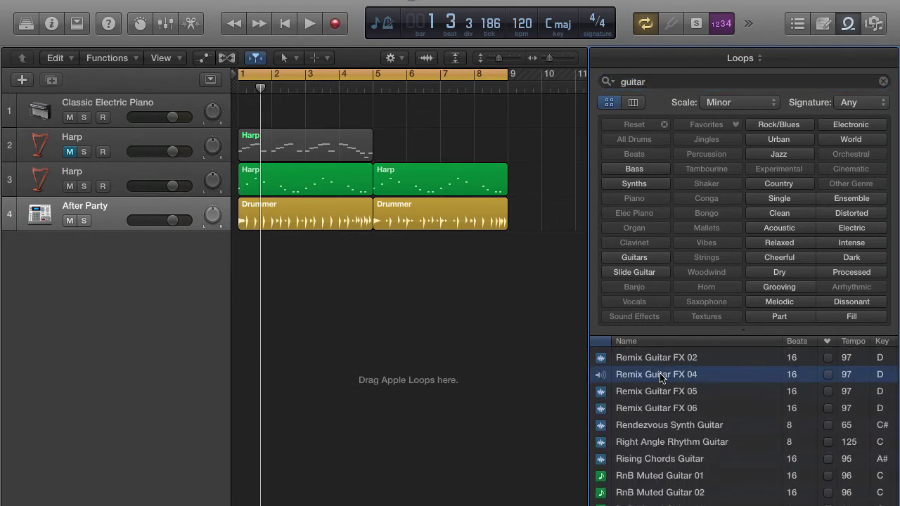
scroll(660, 378, up, 5)
click(661, 376)
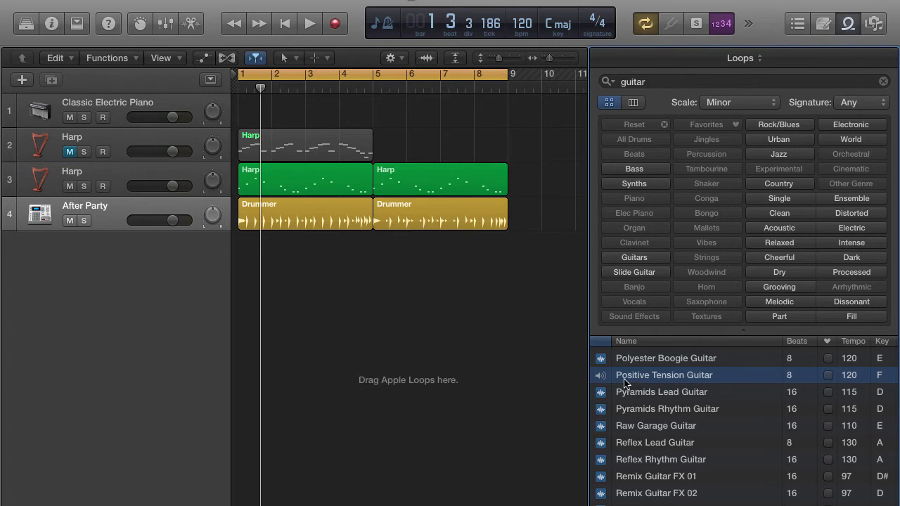
click(600, 376)
Step: Check the time signature filter choices while leaving it at Any, and switch the loop browser to column view
click(868, 106)
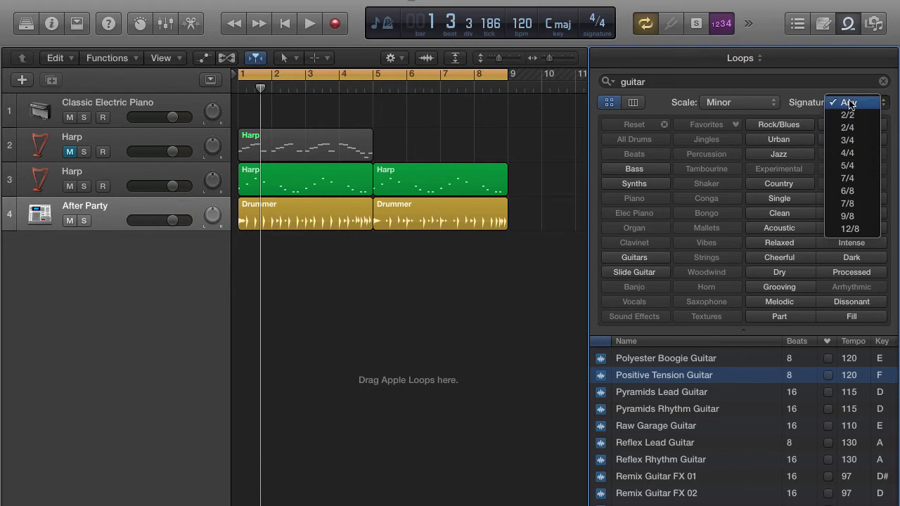
click(806, 101)
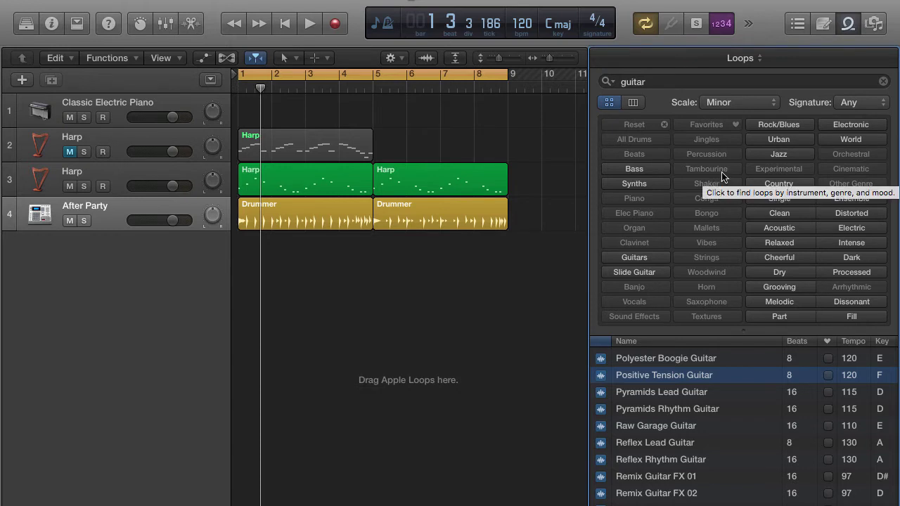
click(632, 103)
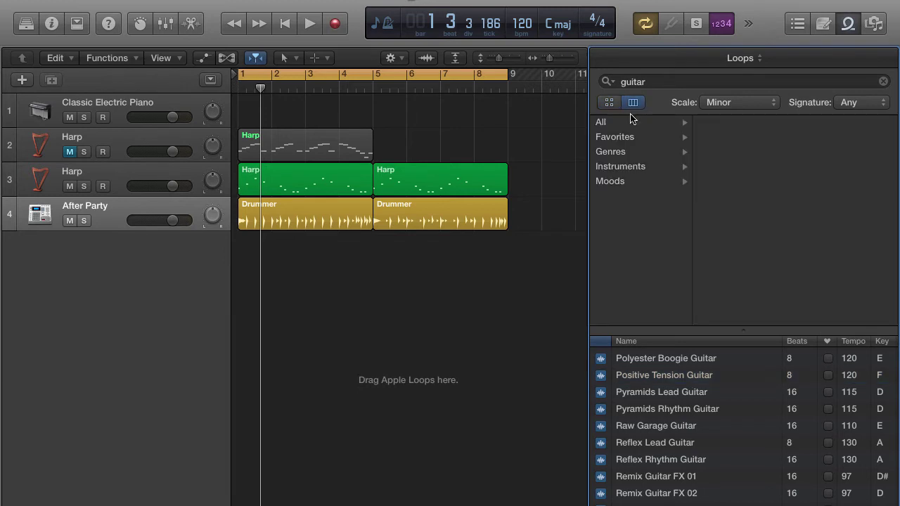
Step: Look through the Favorites, Genres, Instruments and Moods categories of the loop browser, ending on Genres
click(634, 125)
click(637, 137)
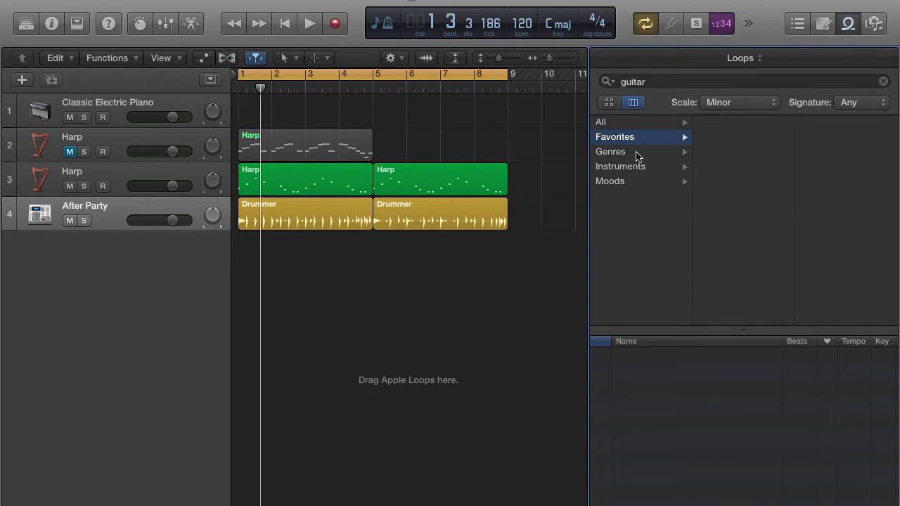
click(638, 152)
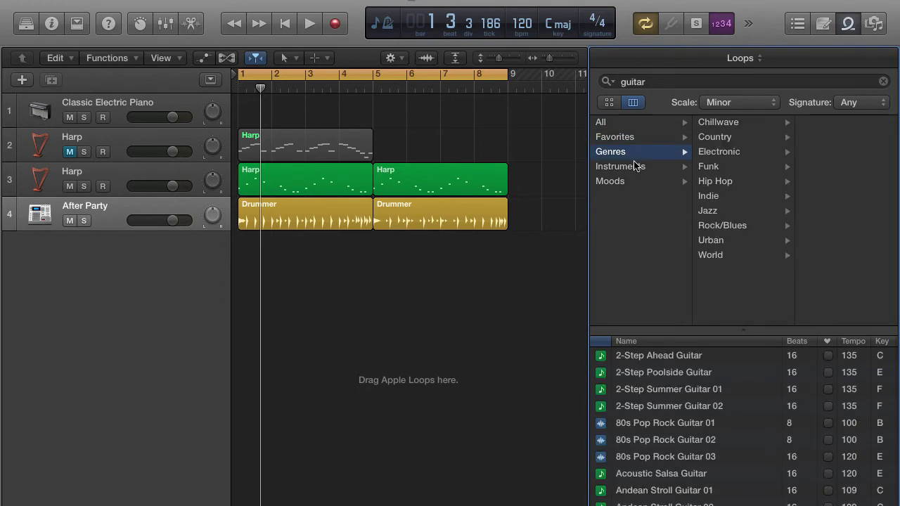
click(635, 167)
click(635, 180)
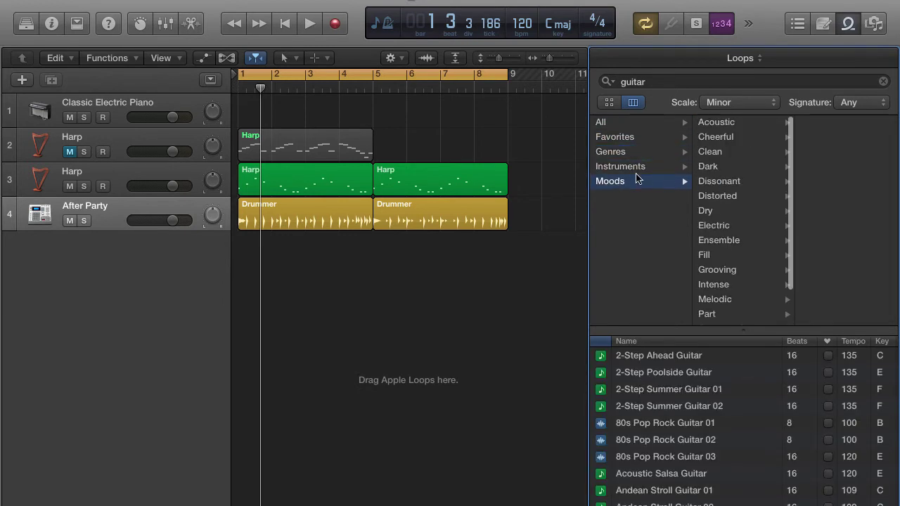
click(635, 167)
click(637, 152)
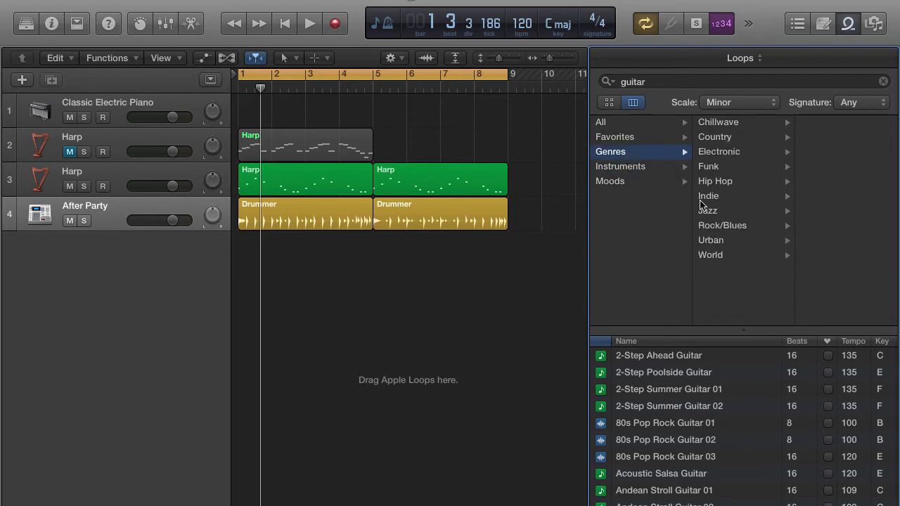
click(610, 138)
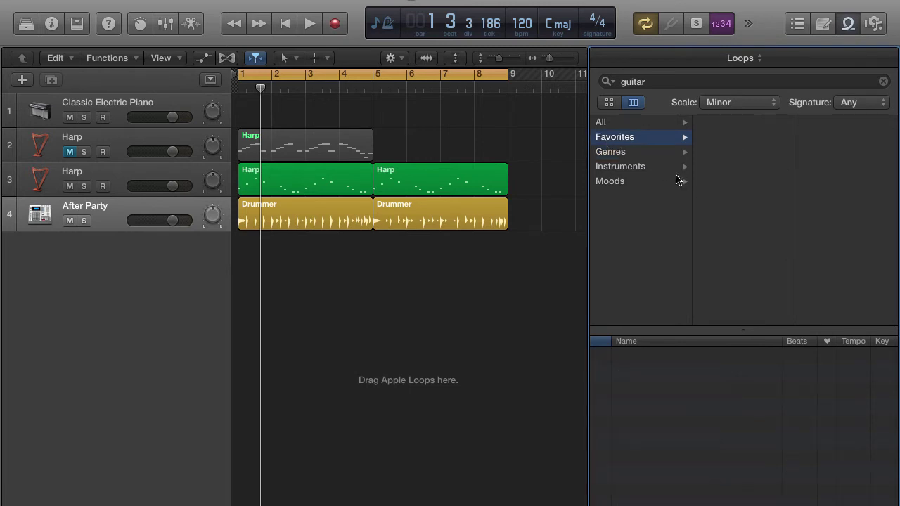
click(622, 153)
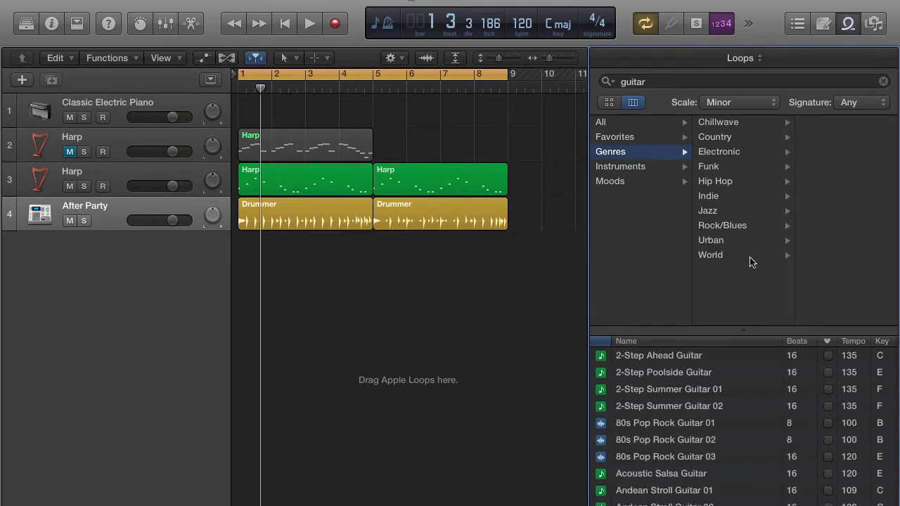
Step: Mark 2-Step Ahead Guitar and 2-Step Poolside Guitar as favorites and show the Favorites category
click(828, 355)
click(828, 373)
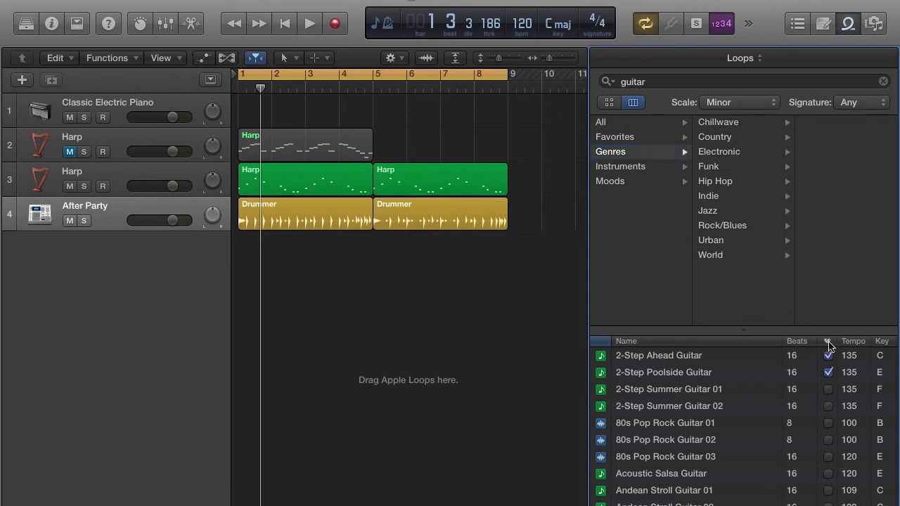
click(624, 137)
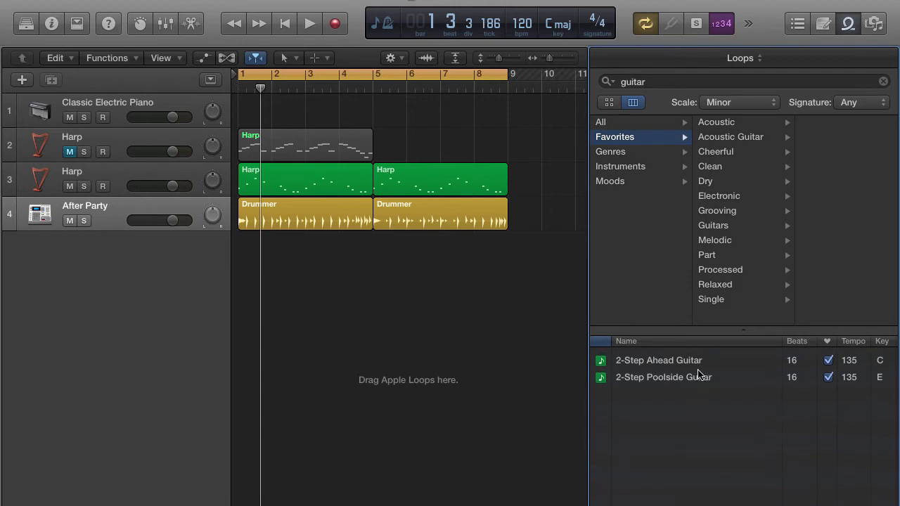
Step: Remove both 2-Step guitar loops from the favorites and return to the Genres category
click(829, 355)
click(829, 355)
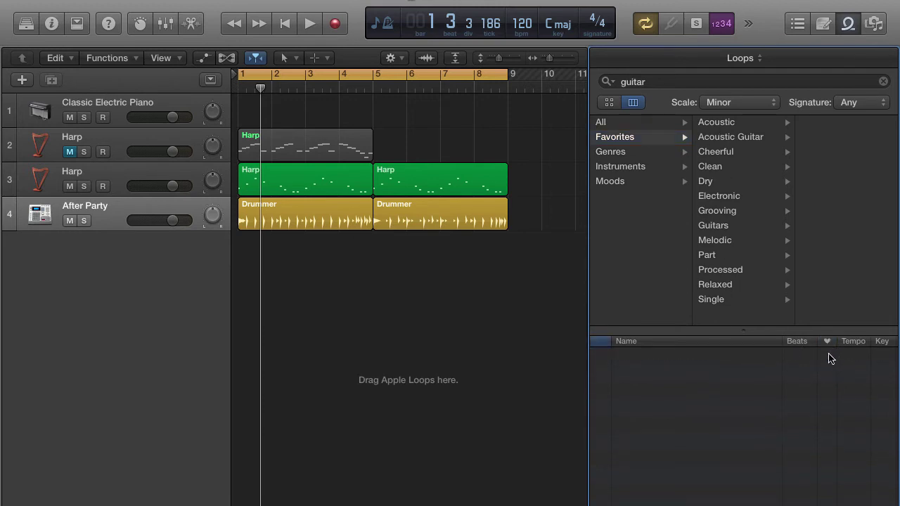
click(626, 154)
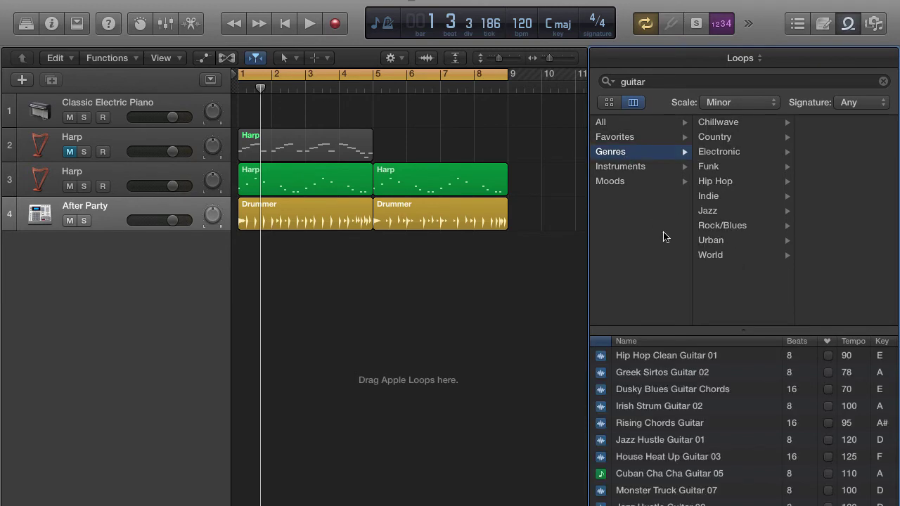
Step: Sort the minor guitar loops in the Genres category by key, starting from C
scroll(675, 380, down, 5)
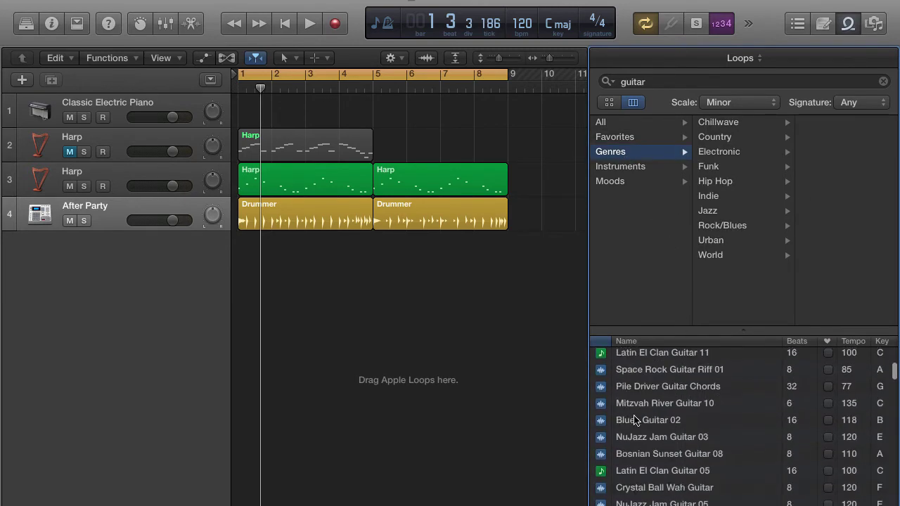
scroll(648, 393, up, 5)
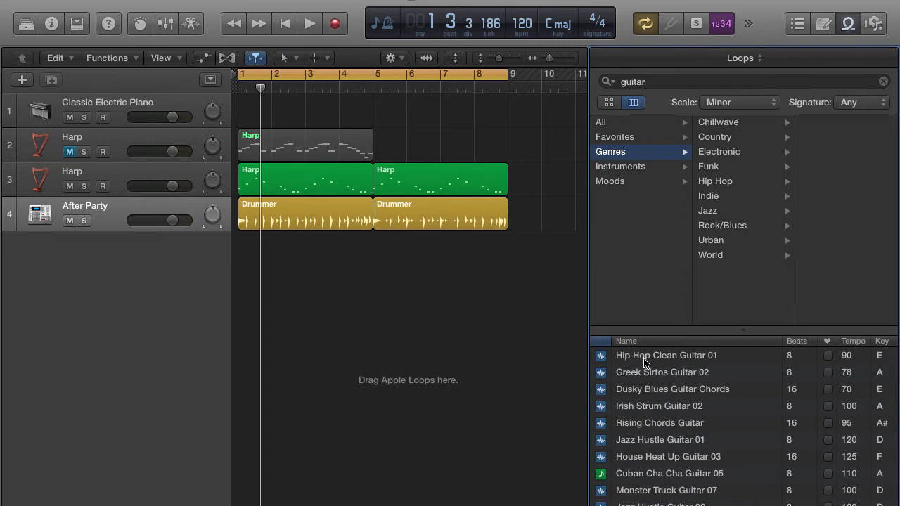
mouse_move(644, 361)
mouse_down()
mouse_move(291, 293)
mouse_move(197, 285)
mouse_move(639, 382)
mouse_move(636, 360)
mouse_up()
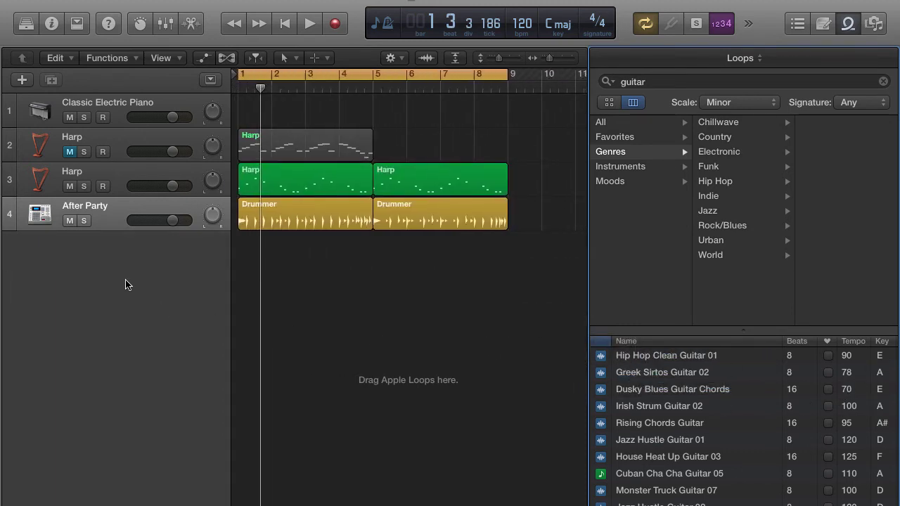
click(882, 341)
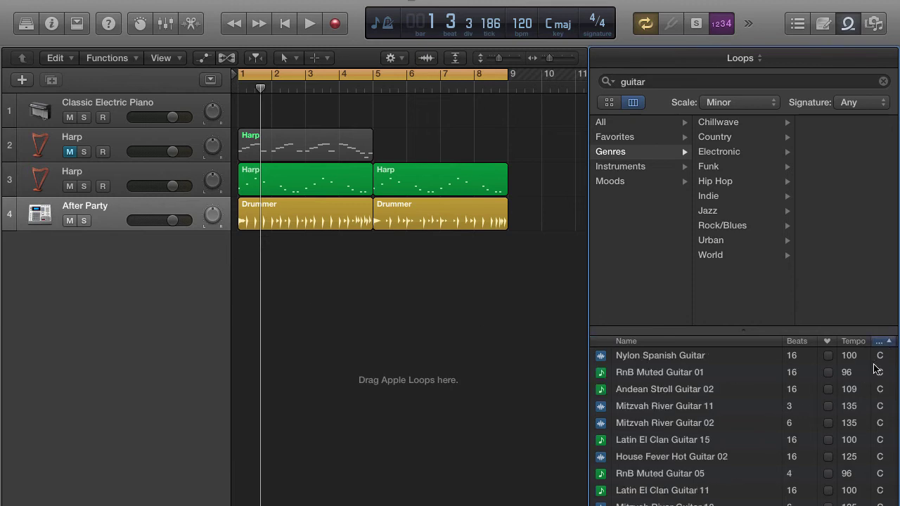
Step: Look through the loops in the key of C and preview Nylon Spanish Guitar
scroll(869, 365, down, 5)
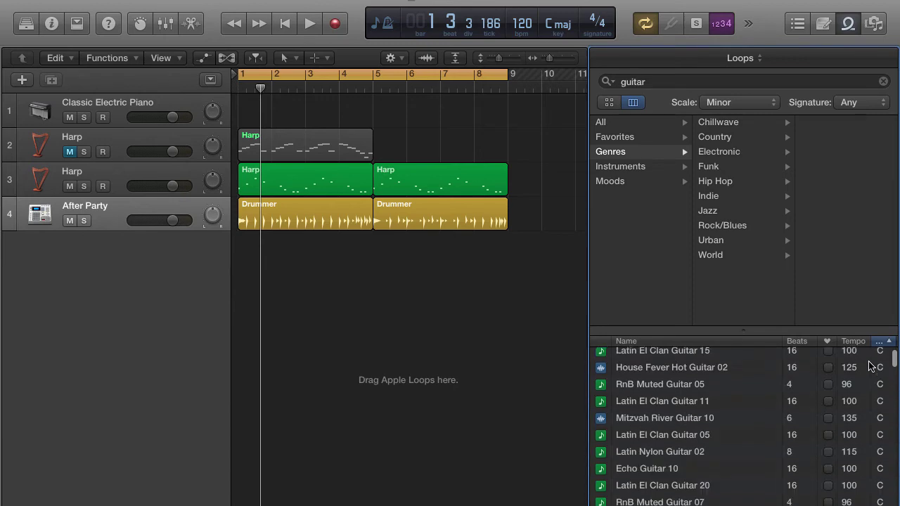
scroll(869, 367, down, 15)
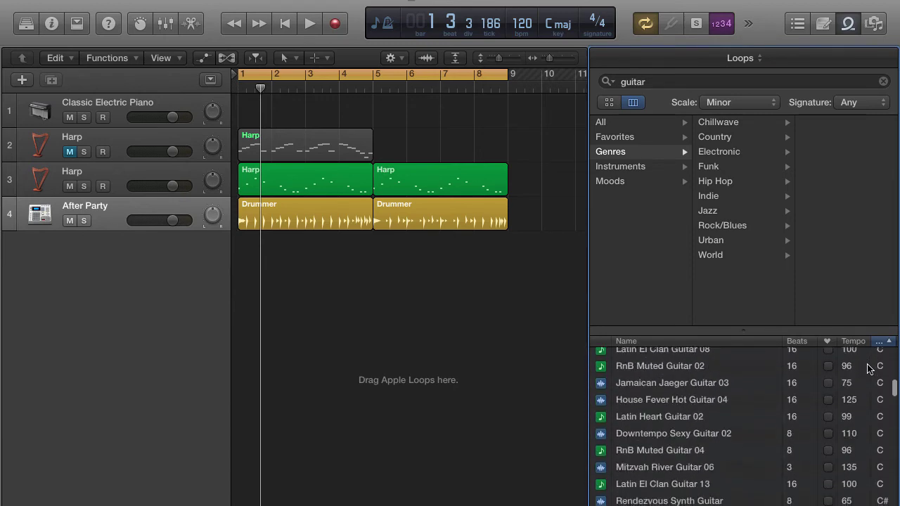
scroll(774, 383, up, 20)
click(645, 357)
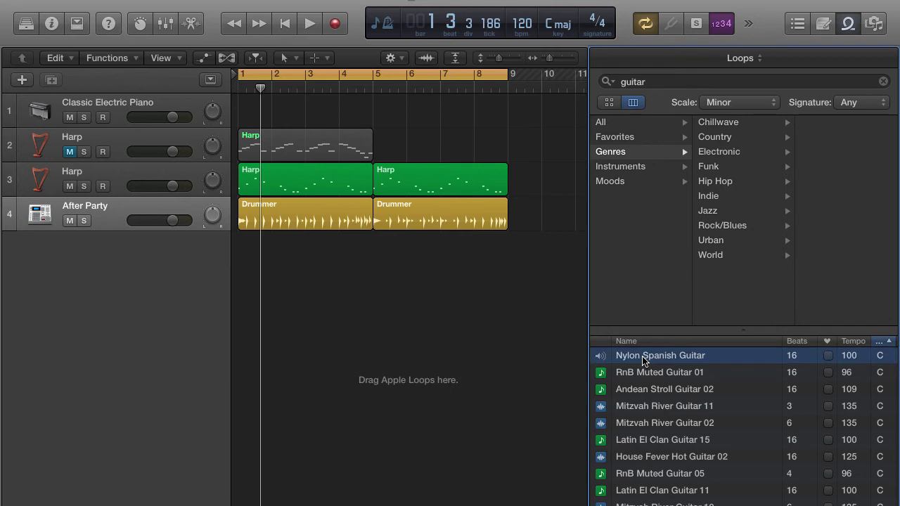
Step: Place the Nylon Spanish Guitar loop on a new track at bar 1, shorten the cycle range to bars 1–5, and play the arrangement
drag(643, 360, 239, 281)
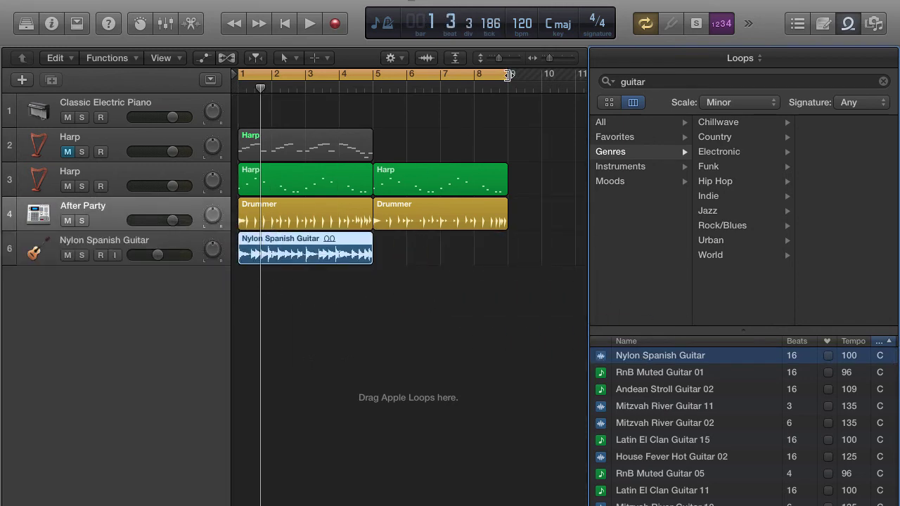
drag(508, 76, 373, 75)
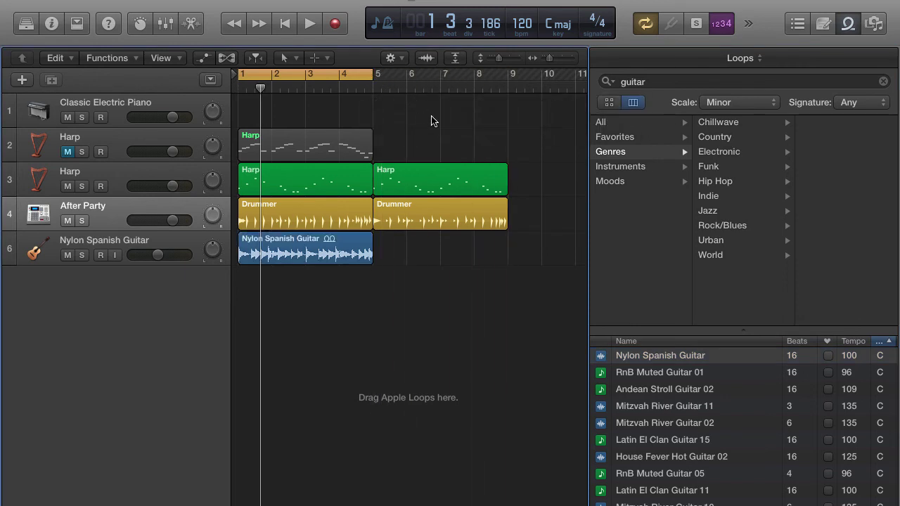
key(space)
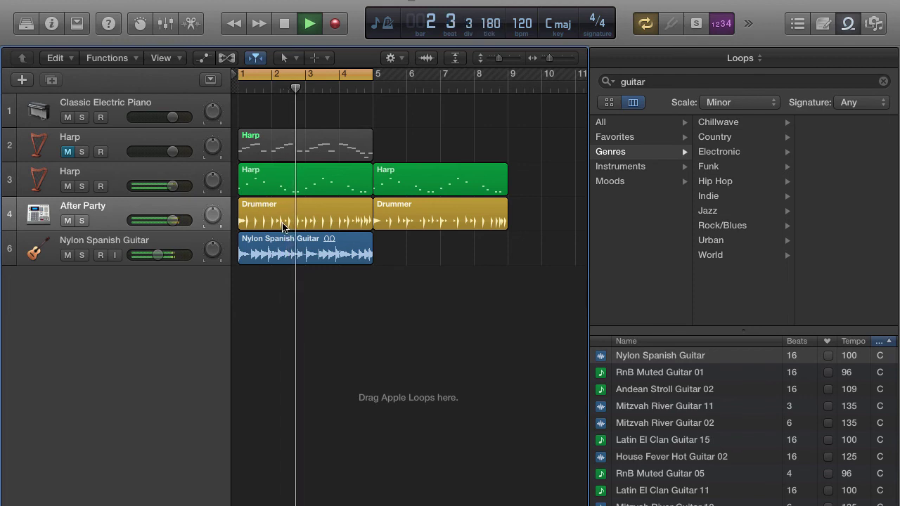
key(space)
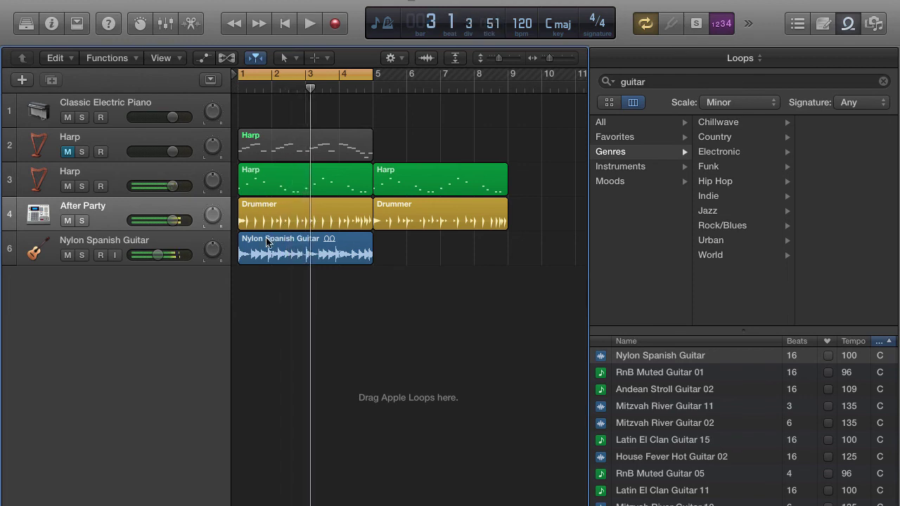
Step: Delete the Nylon Spanish Guitar region from the arrangement, keeping its track
click(305, 262)
key(Delete)
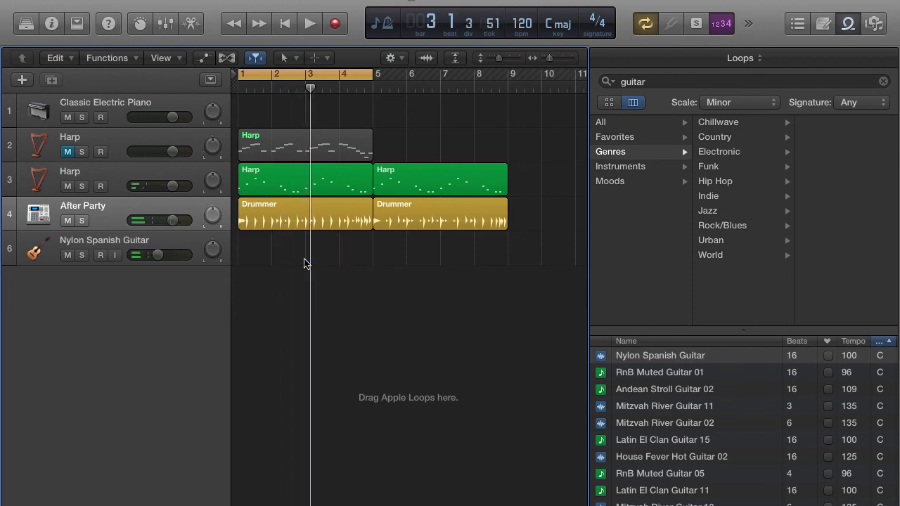
Step: Reverse the key sorting of the minor guitar loops to descending order
scroll(844, 432, down, 10)
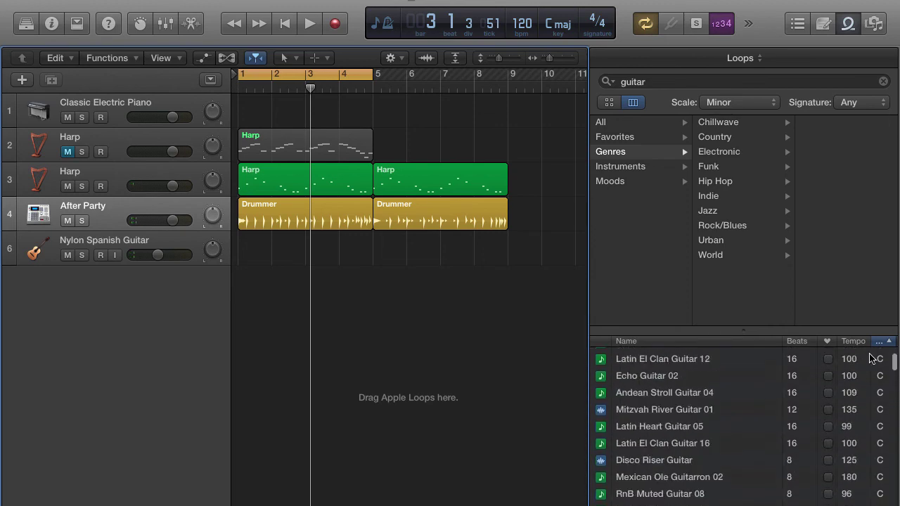
scroll(872, 358, up, 2)
click(888, 341)
scroll(885, 394, down, 2)
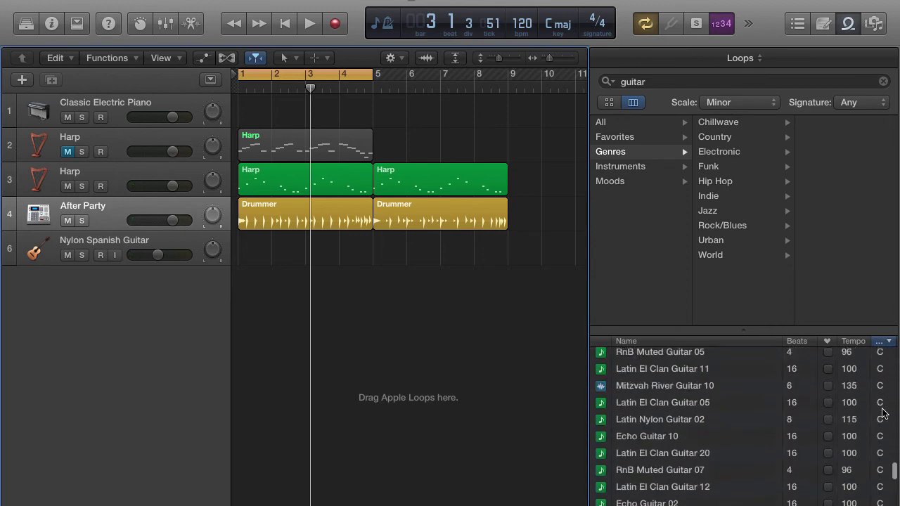
Step: Look through the loops by key and preview NuJazz Ladybug Guitar 05 and Shining Star Guitar 01 in the key of G
scroll(883, 413, down, 10)
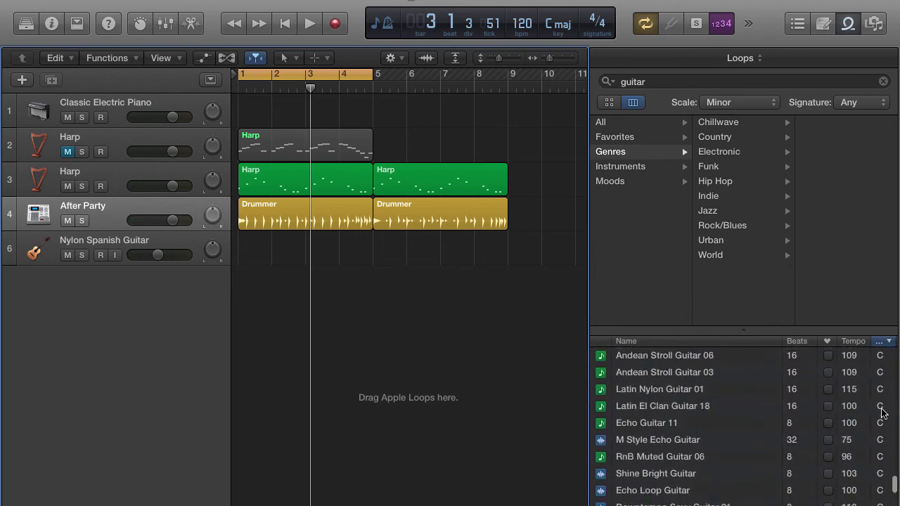
scroll(883, 414, up, 10)
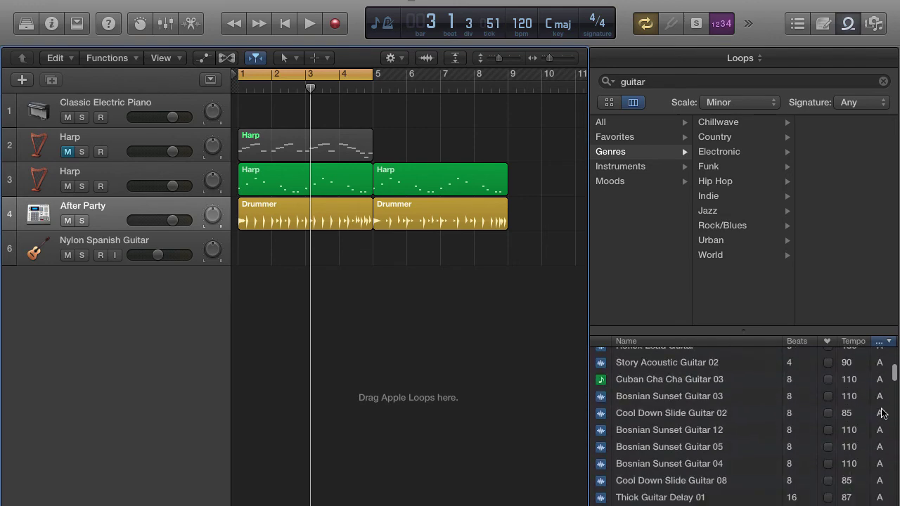
scroll(883, 413, down, 10)
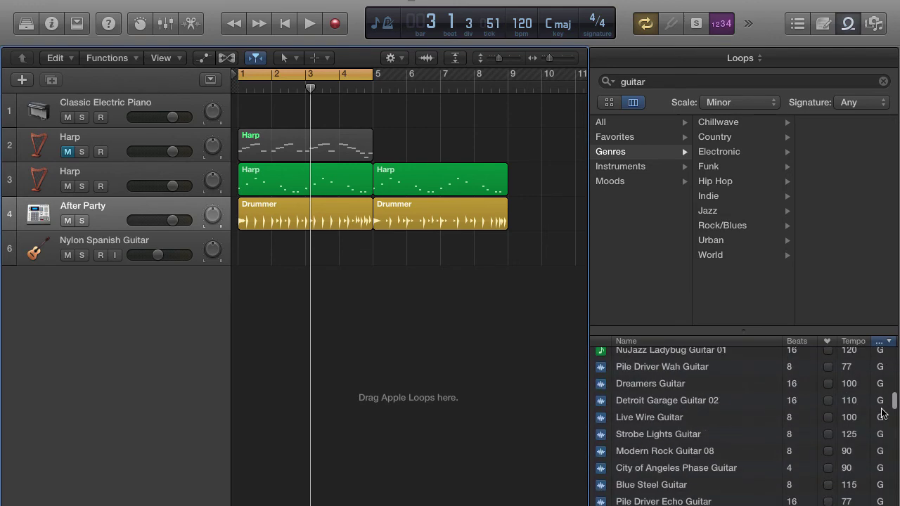
scroll(883, 413, up, 3)
click(654, 373)
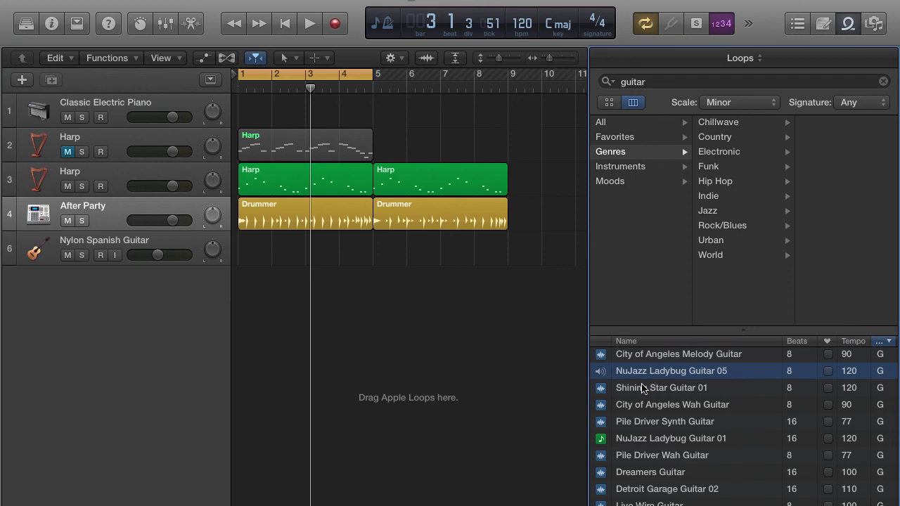
click(641, 387)
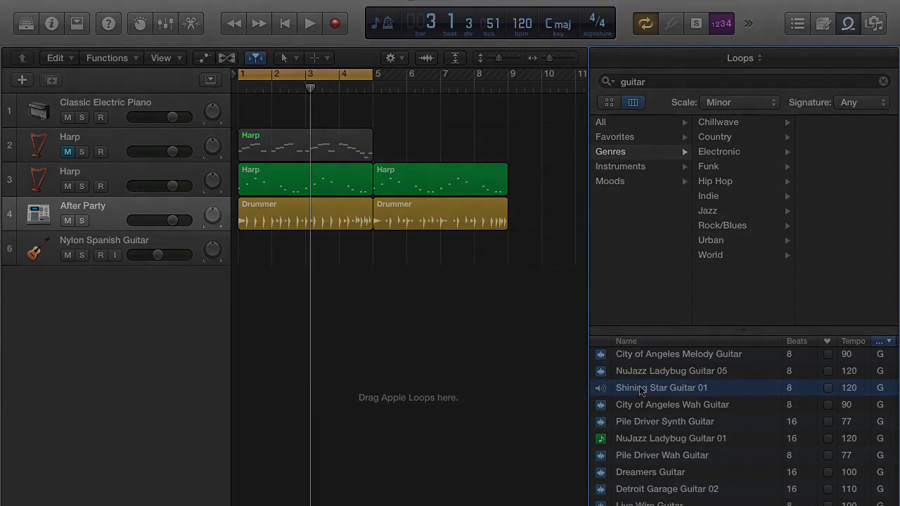